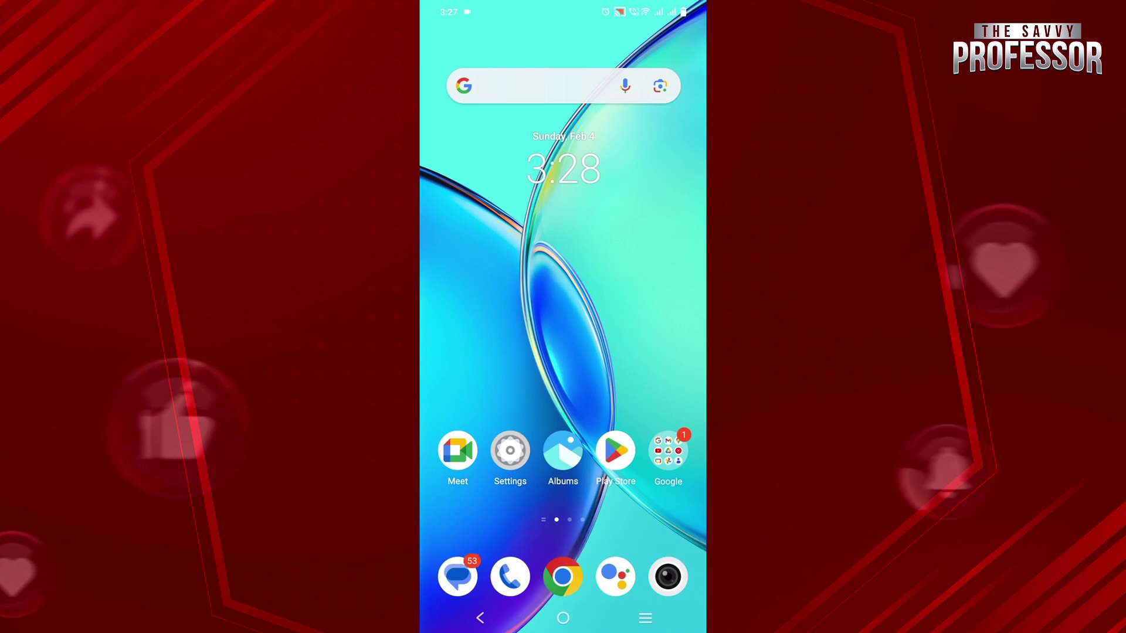
Delete the trailing # from AL *dial's phone number and save the contact
left_click(510, 576)
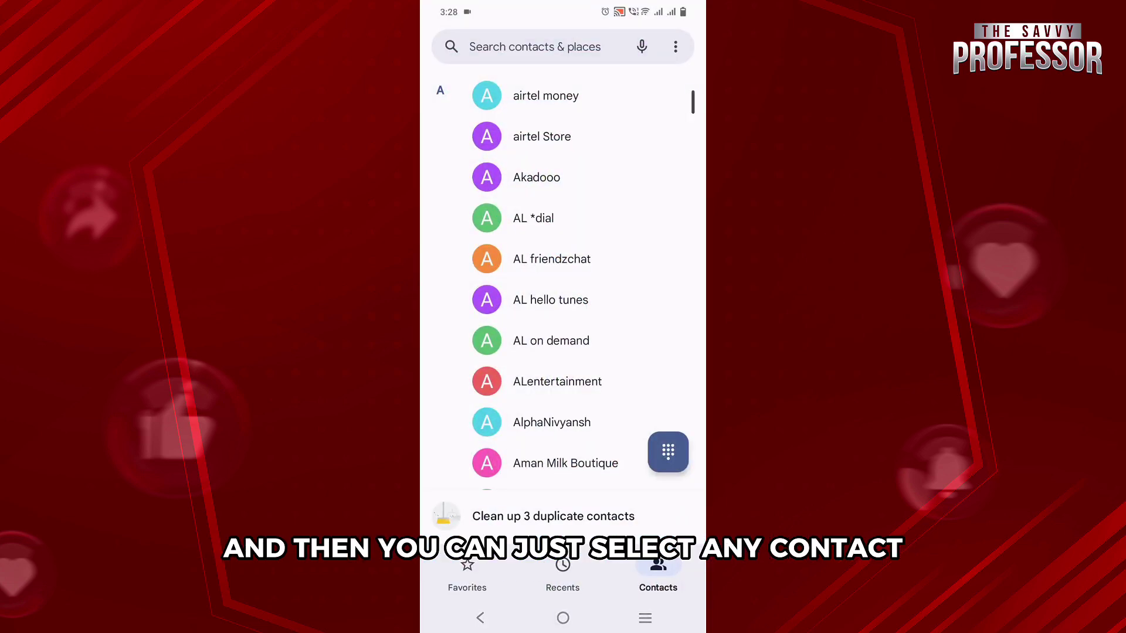
left_click(573, 218)
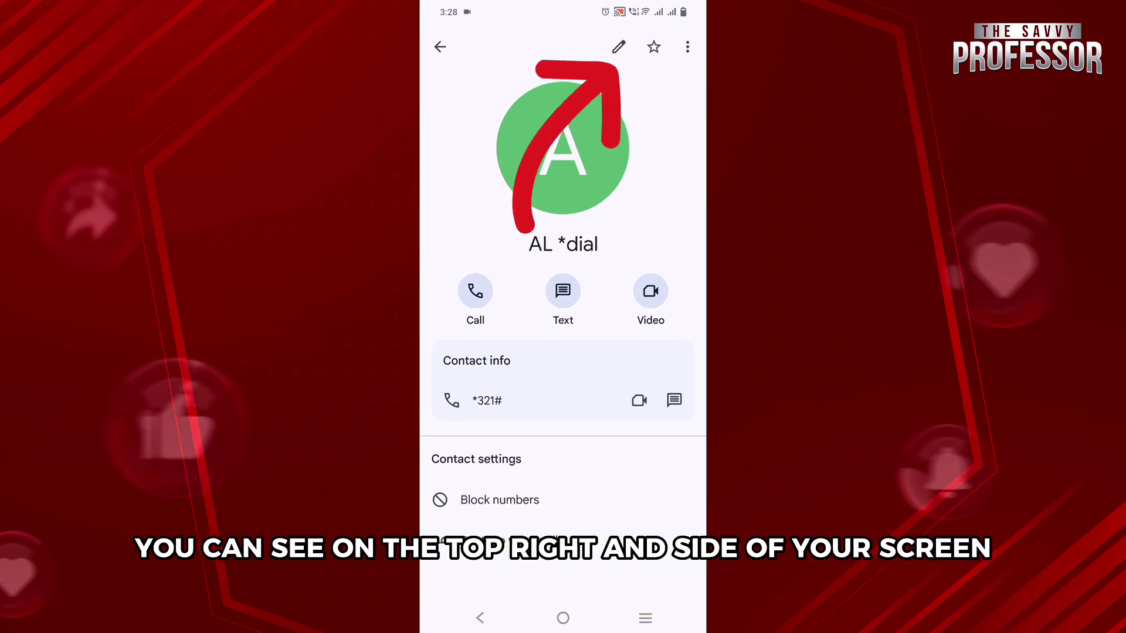
left_click(618, 47)
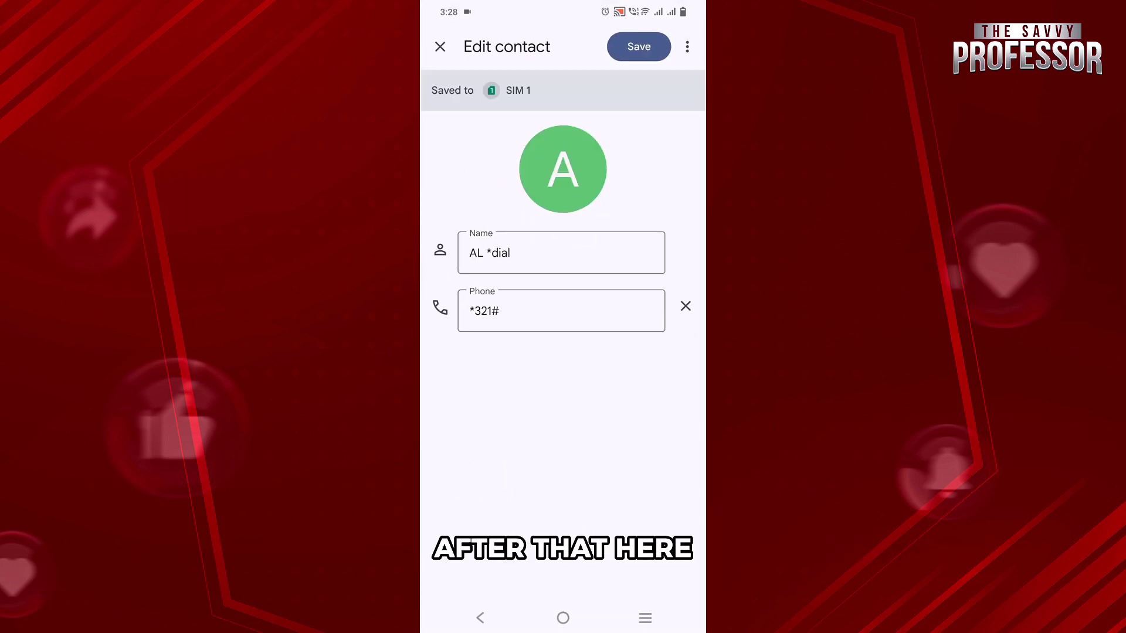
left_click(499, 311)
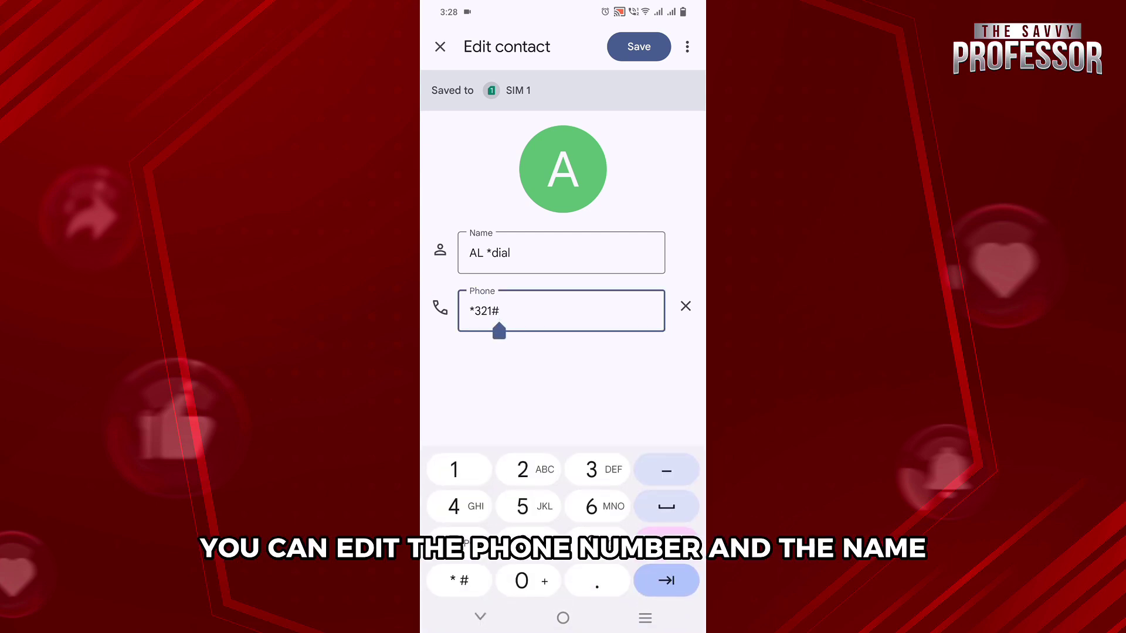
key("BackSpace")
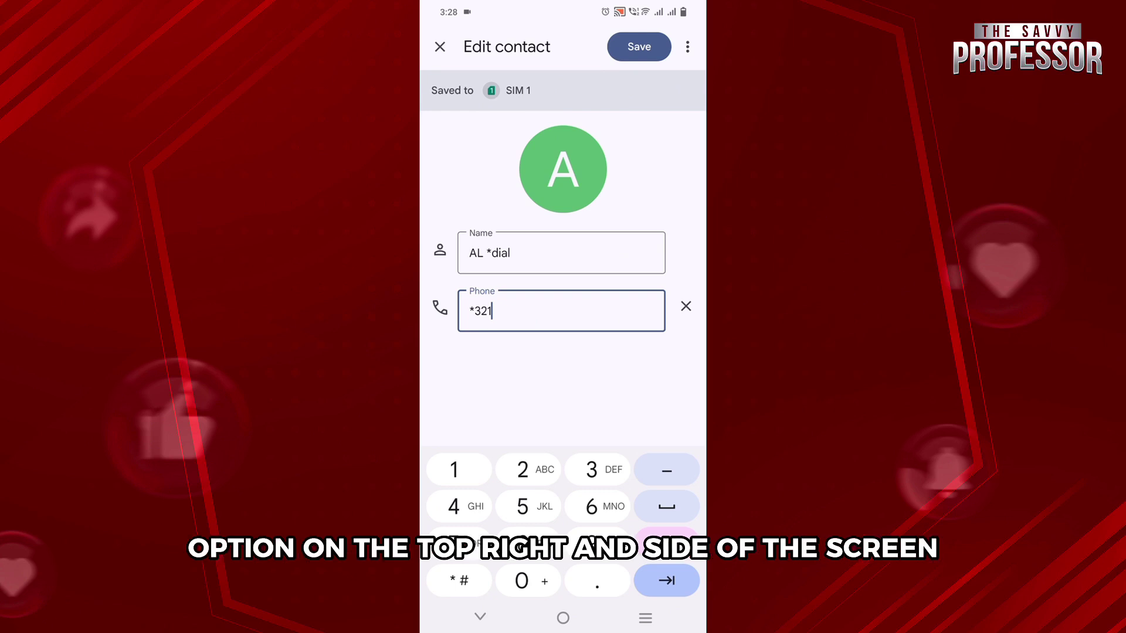
left_click(639, 46)
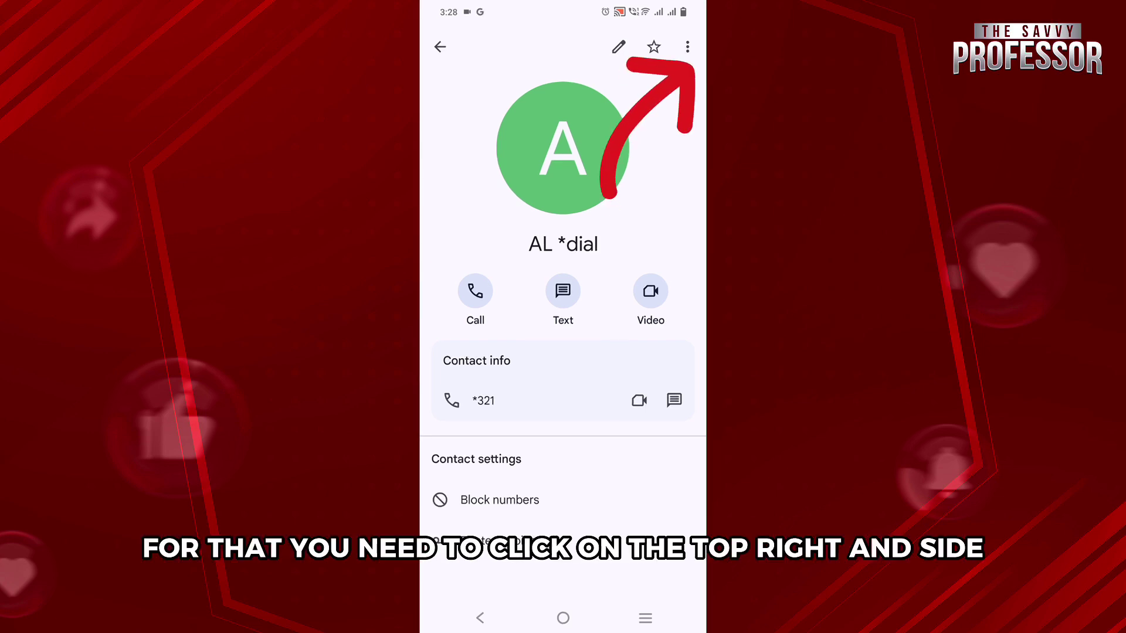
Delete AL *dial from the contact's menu and confirm the permanent deletion
left_click(687, 46)
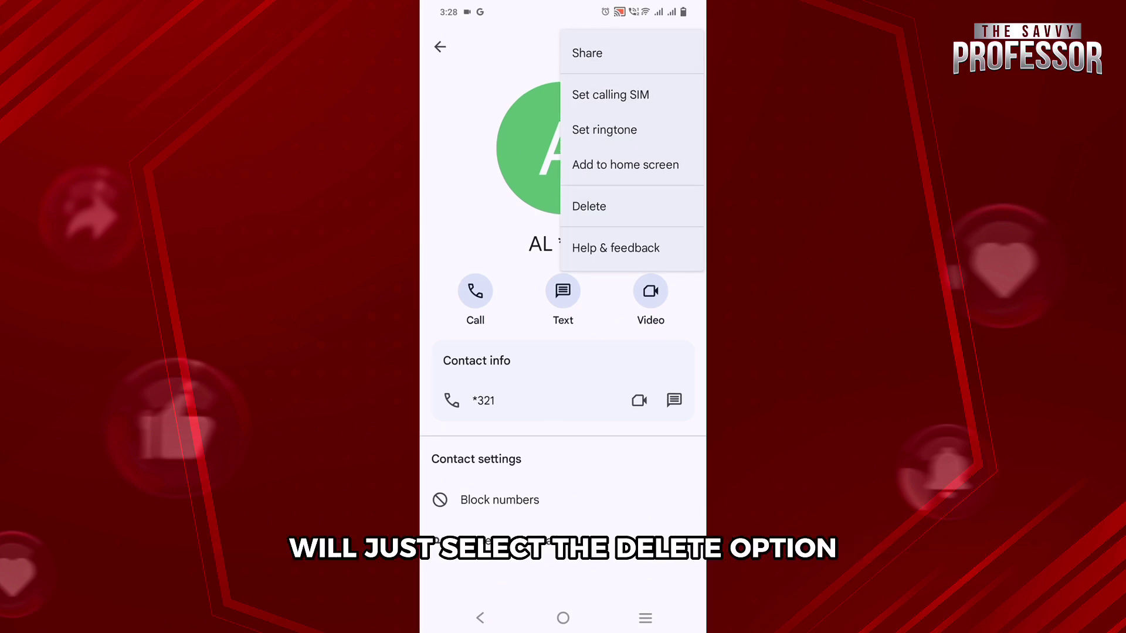
left_click(588, 206)
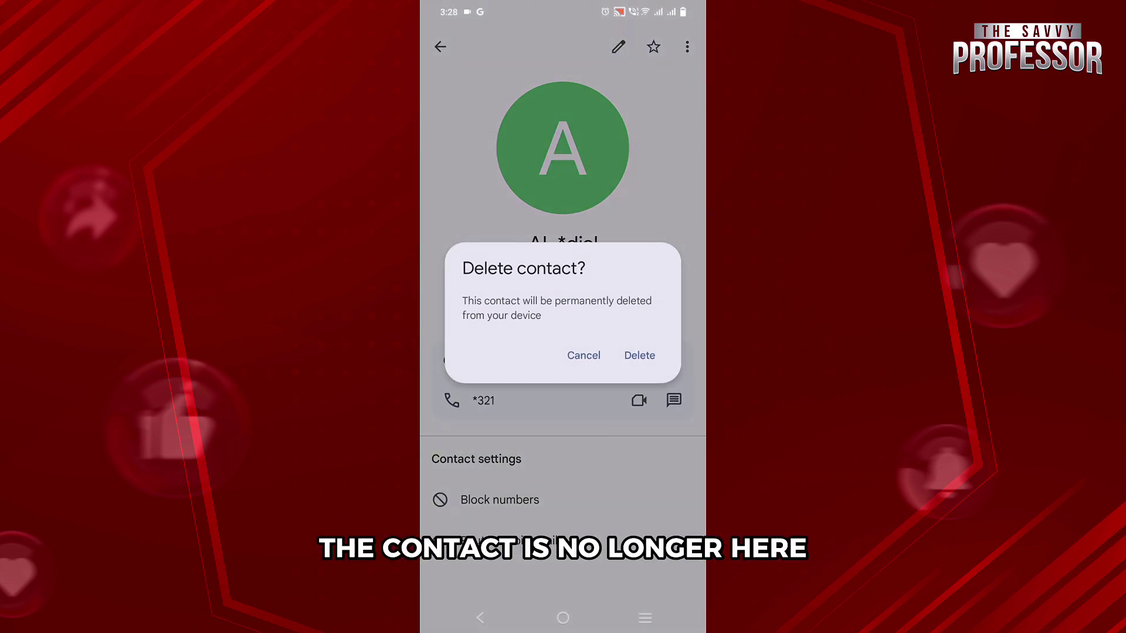
left_click(639, 355)
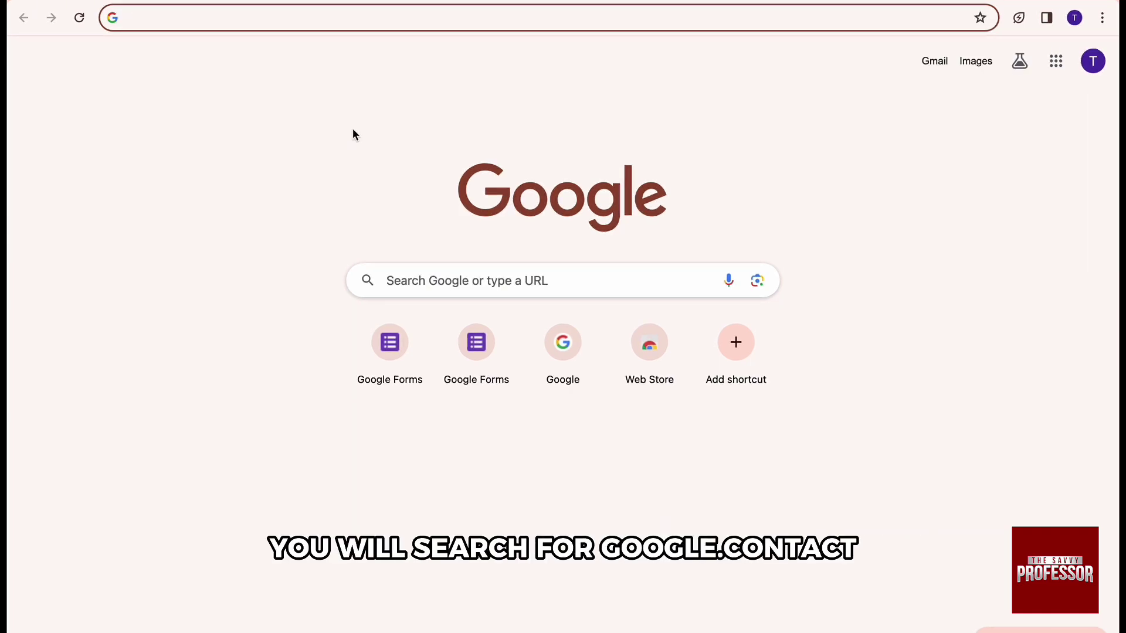
Search 'google contacts' in Chrome and open the Google Contacts site
type("google contacts")
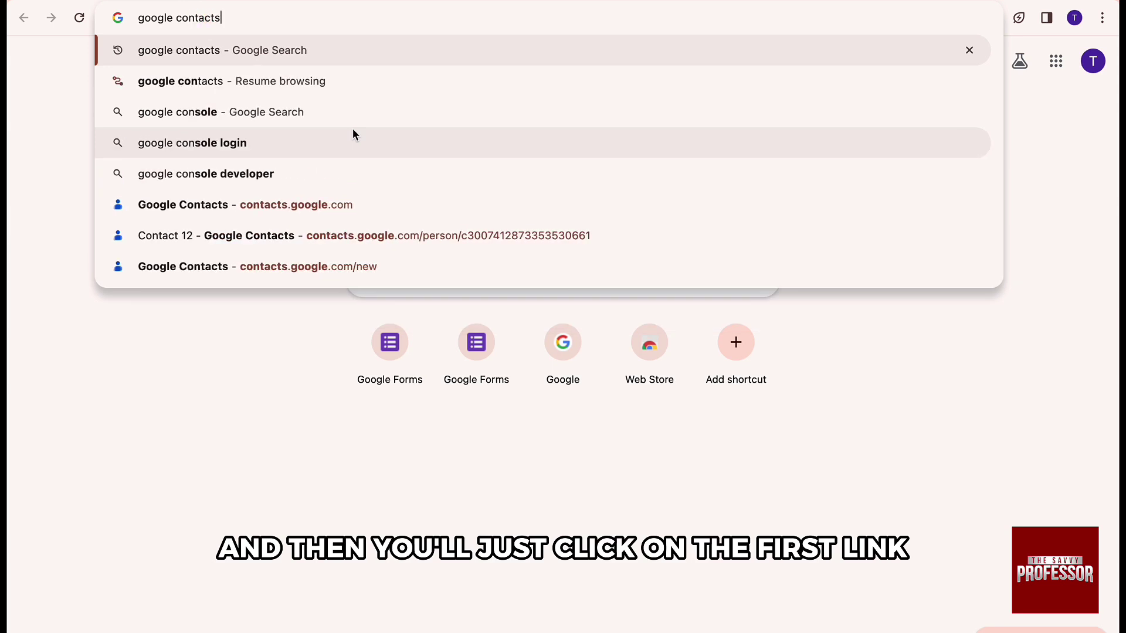
key("Return")
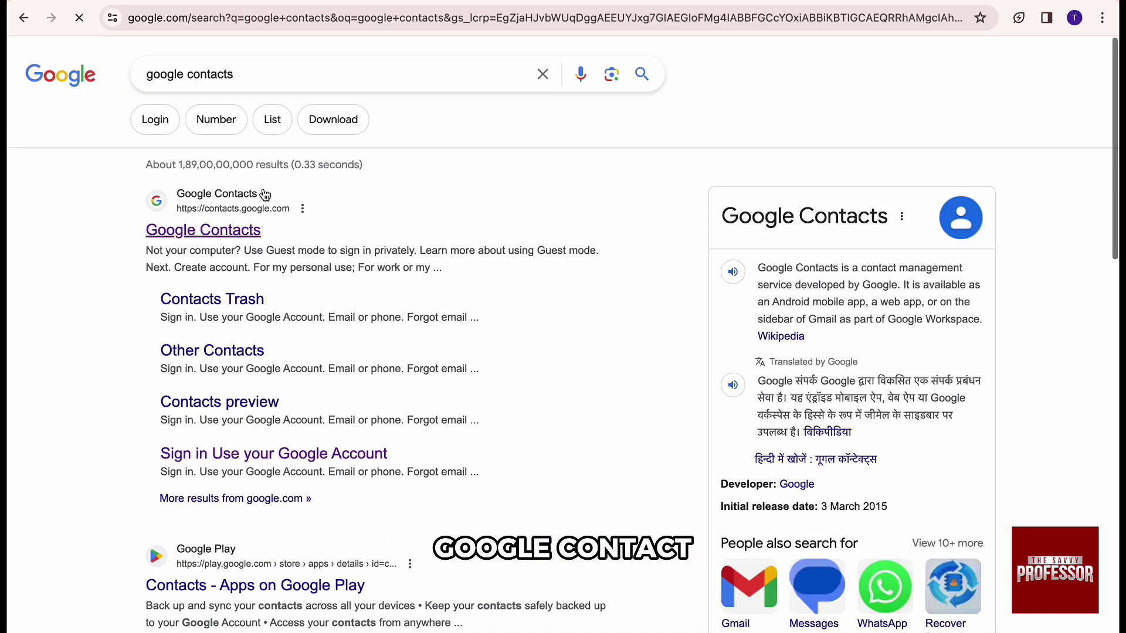
left_click(227, 236)
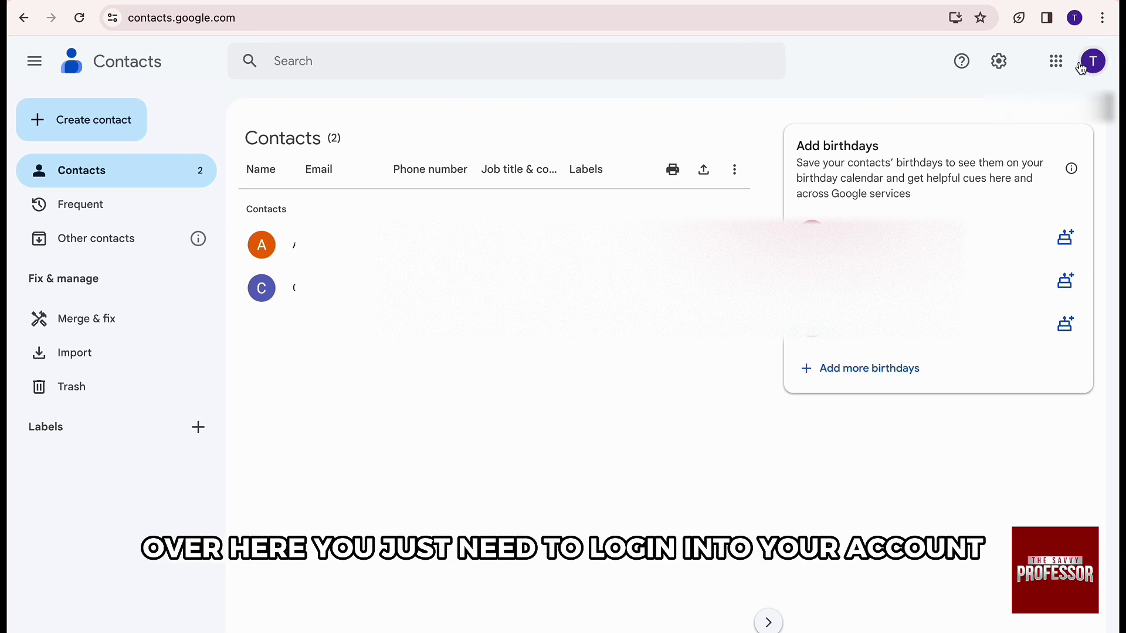
Rename the Airtel contact to Airtel New
left_click(768, 622)
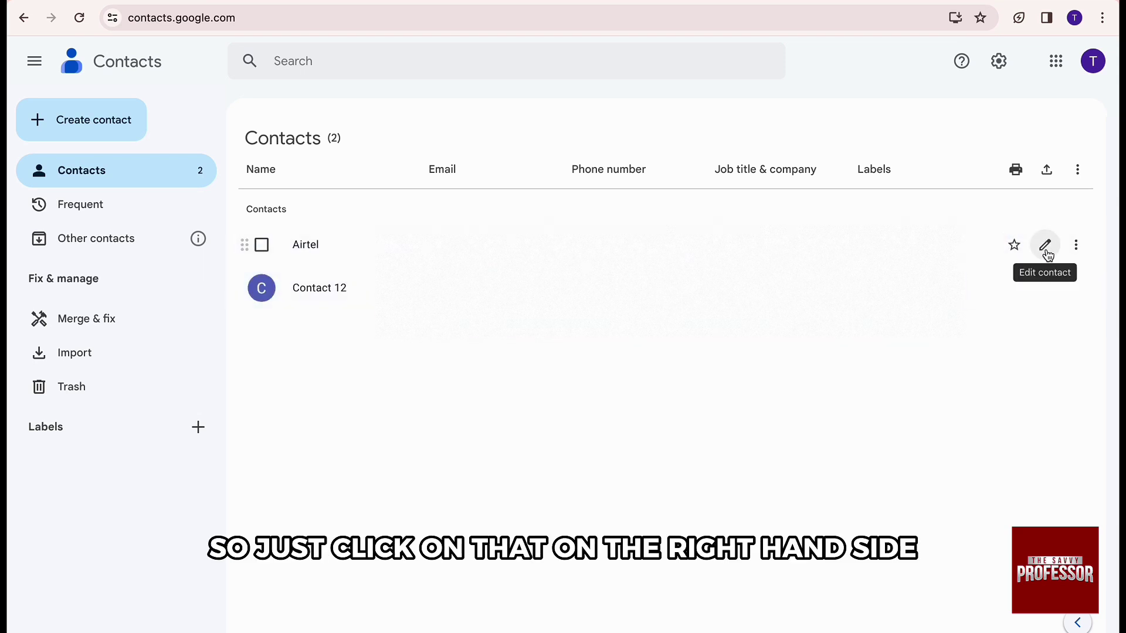
left_click(1045, 247)
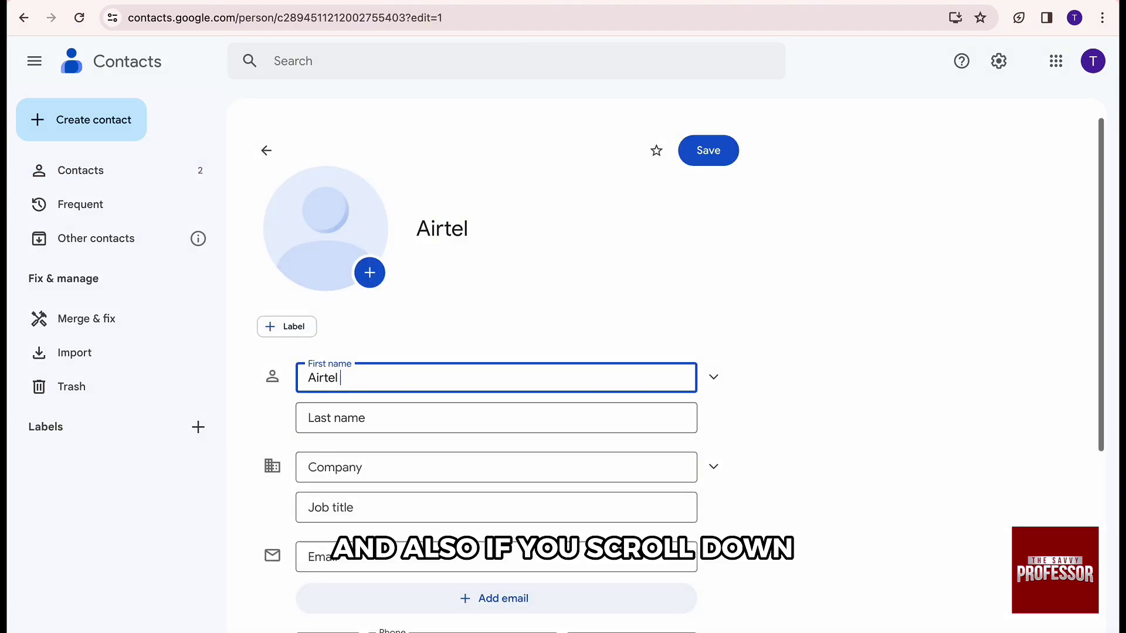
type("New")
scroll(372, 442, "down", 4)
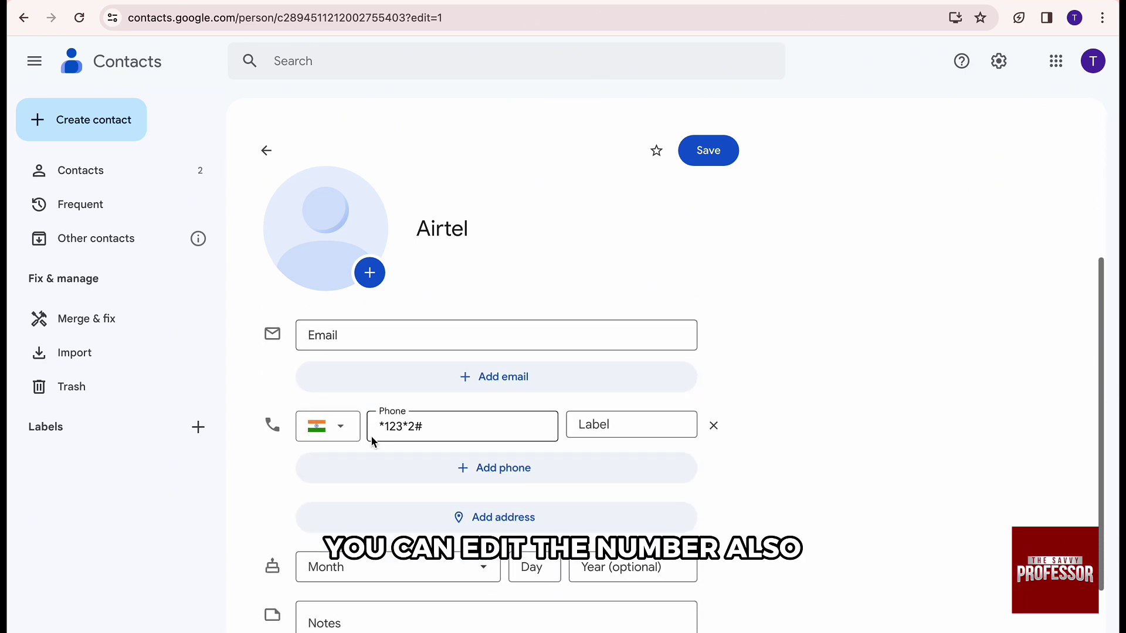
left_click(423, 427)
key("BackSpace")
key("BackSpace")
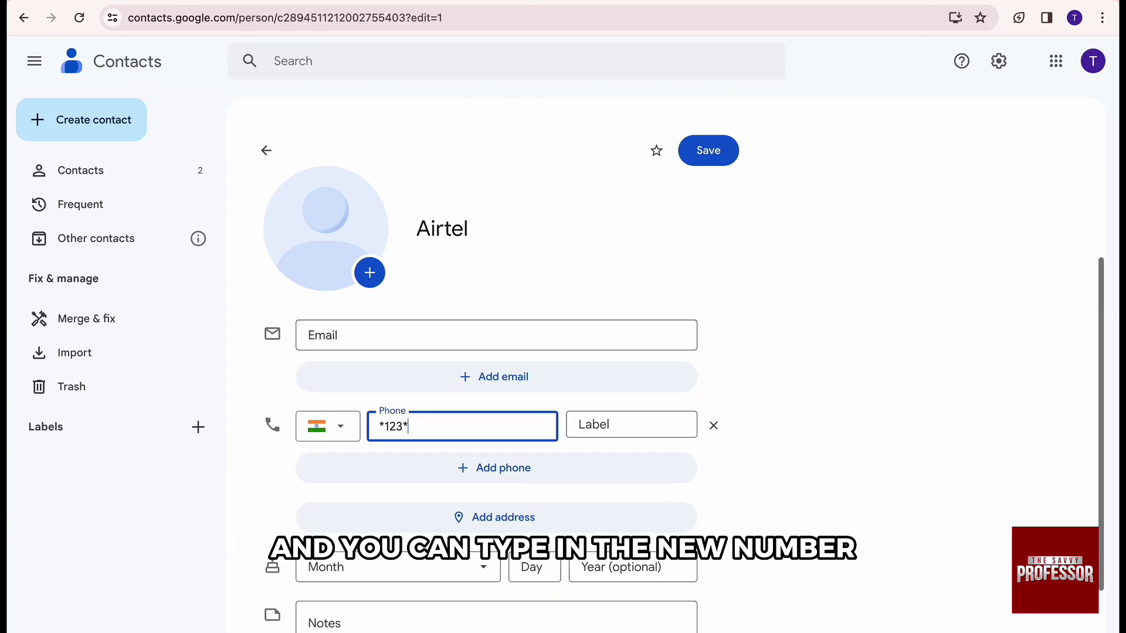
key("BackSpace")
key("BackSpace")
key("BackSpace")
key("BackSpace")
key("BackSpace")
type("1234 56")
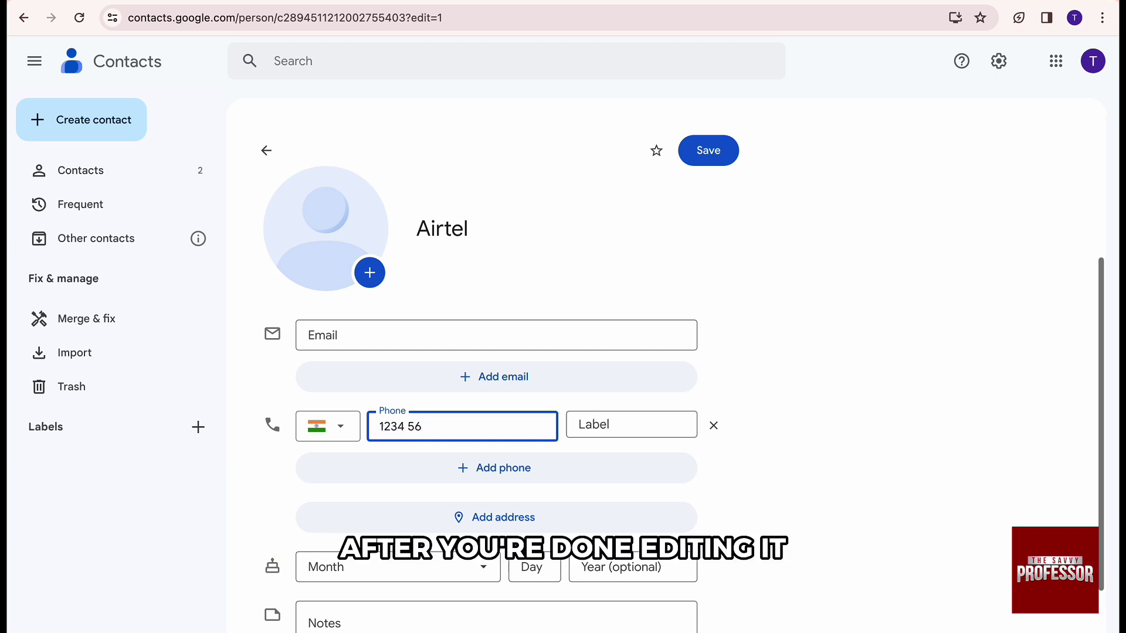
type("1 234")
scroll(573, 470, "down", 1)
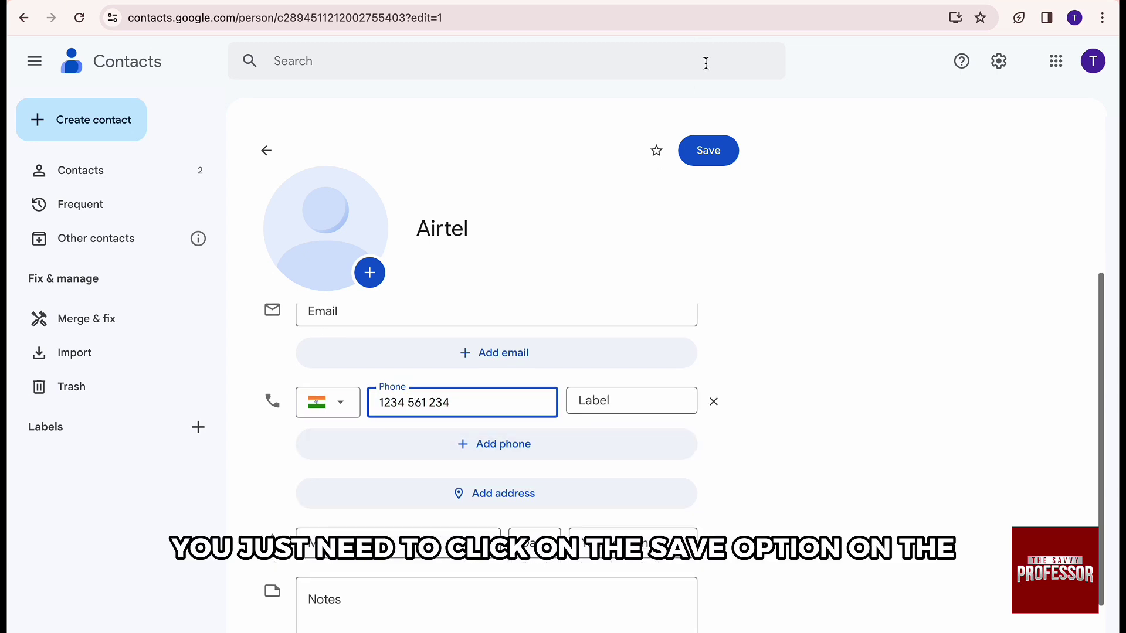
left_click(701, 153)
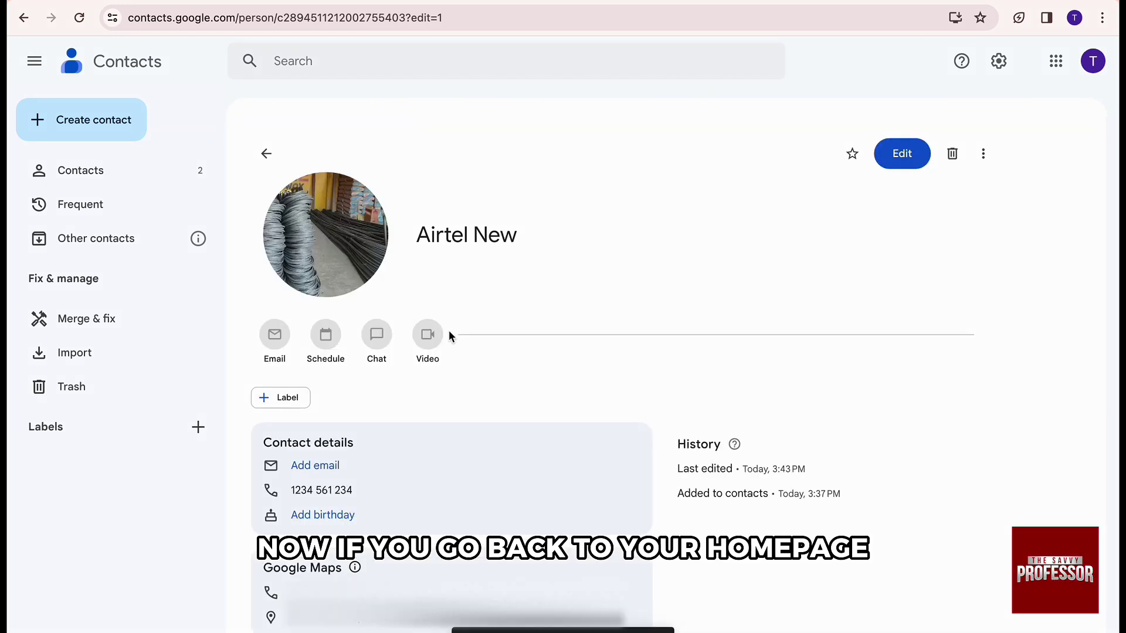
Return to the contact list, tick Airtel New, and view its bulk-action options
left_click(118, 170)
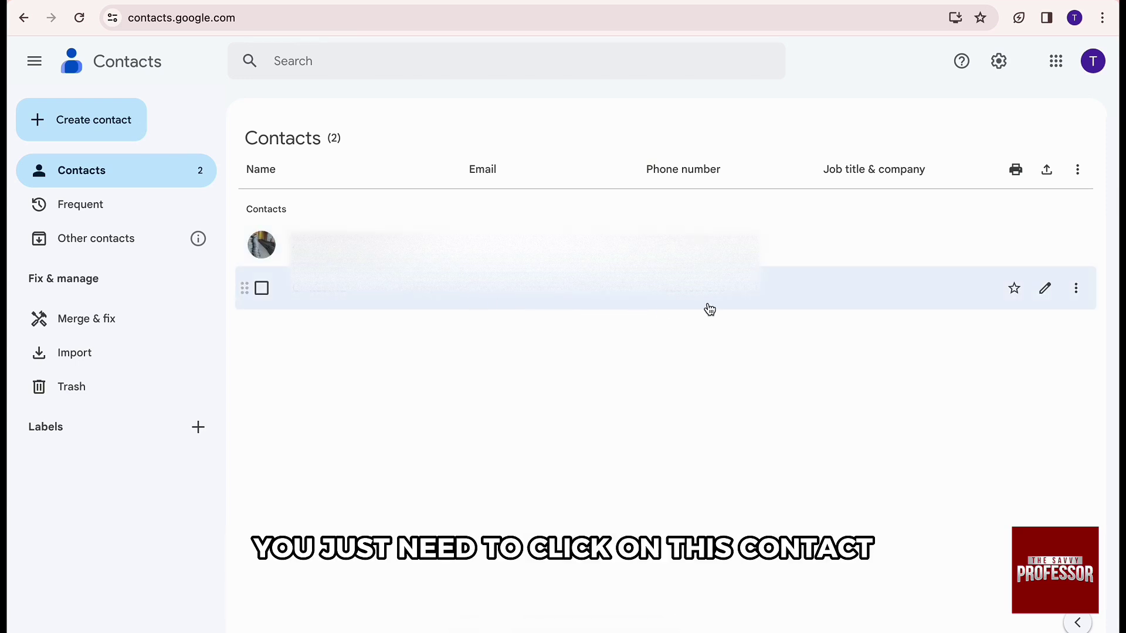
left_click(262, 245)
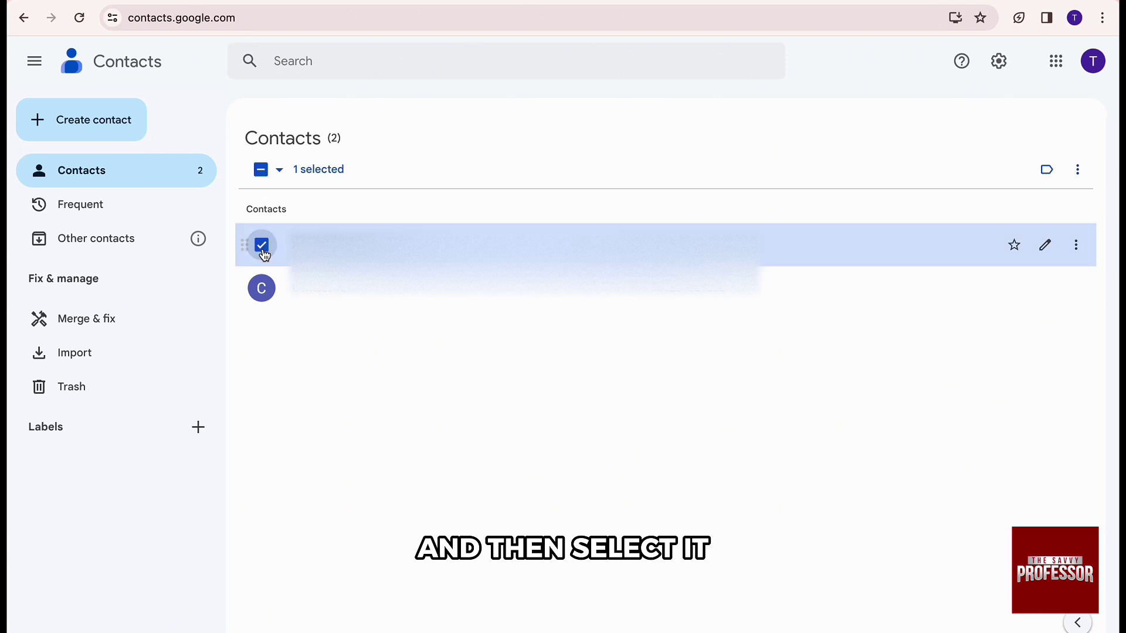
left_click(1080, 182)
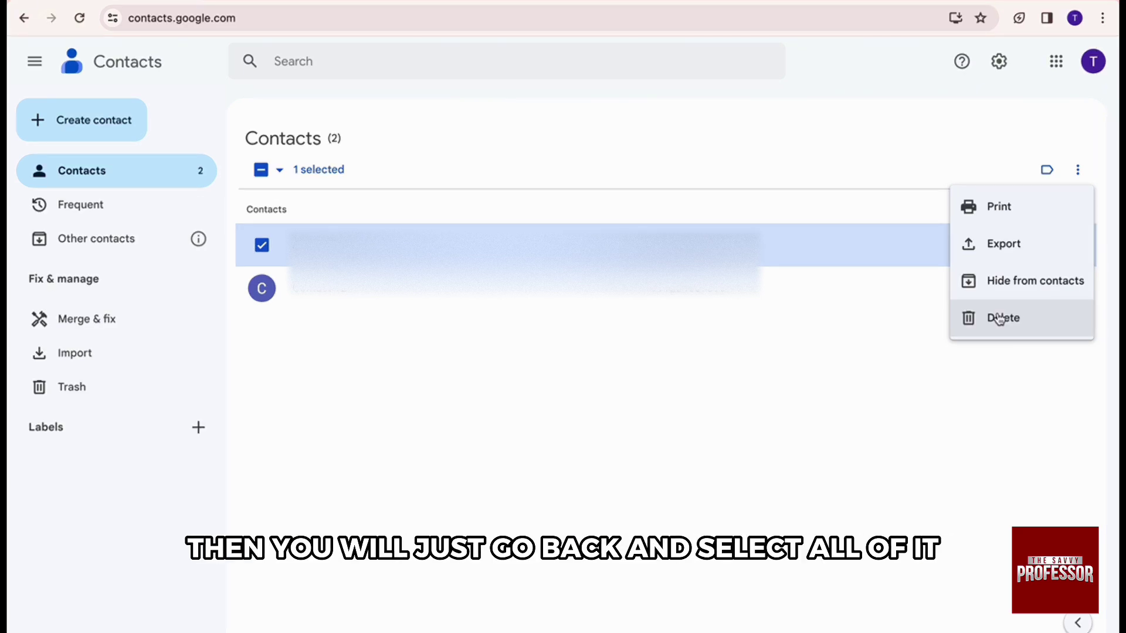
Select all contacts, Airtel New and Contact 12, and move them to the trash
left_click(237, 291)
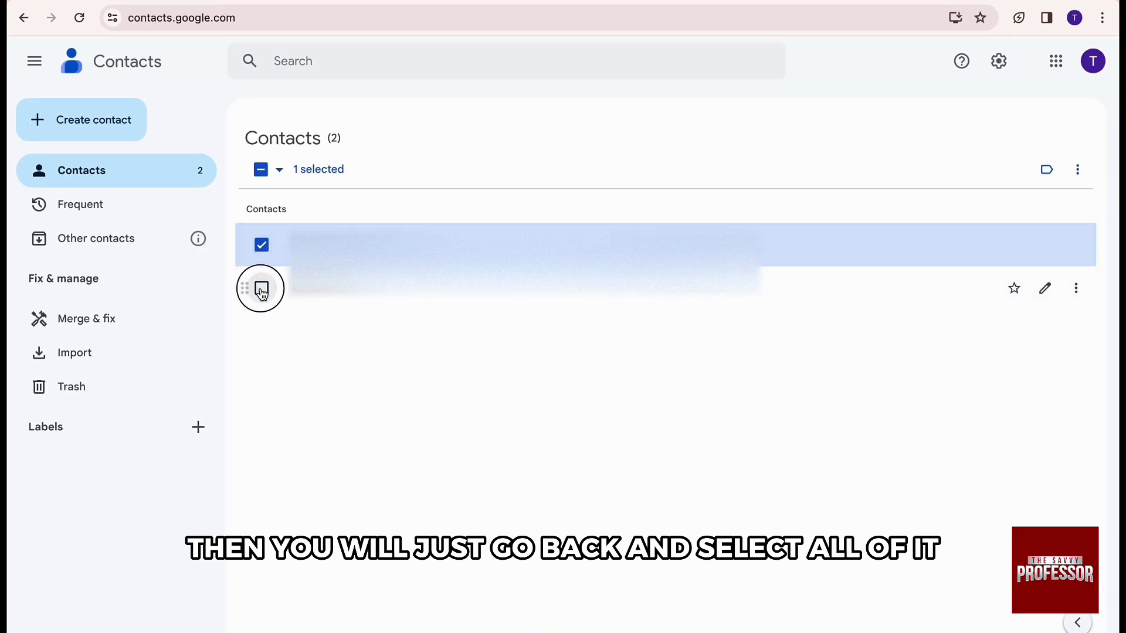
left_click(261, 290)
left_click(279, 172)
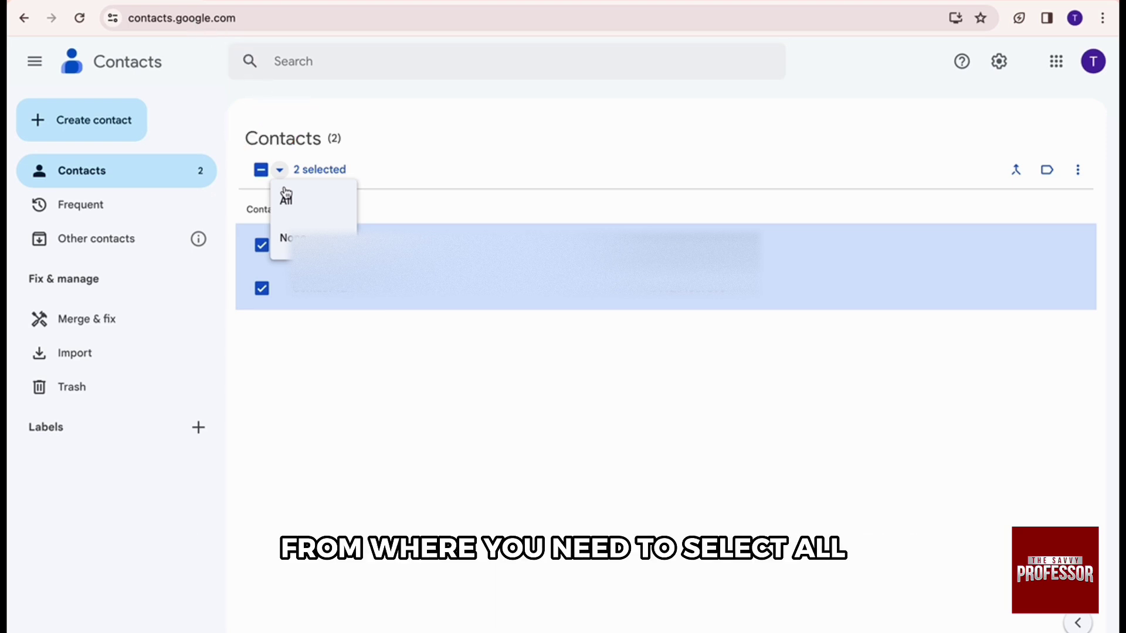
left_click(287, 200)
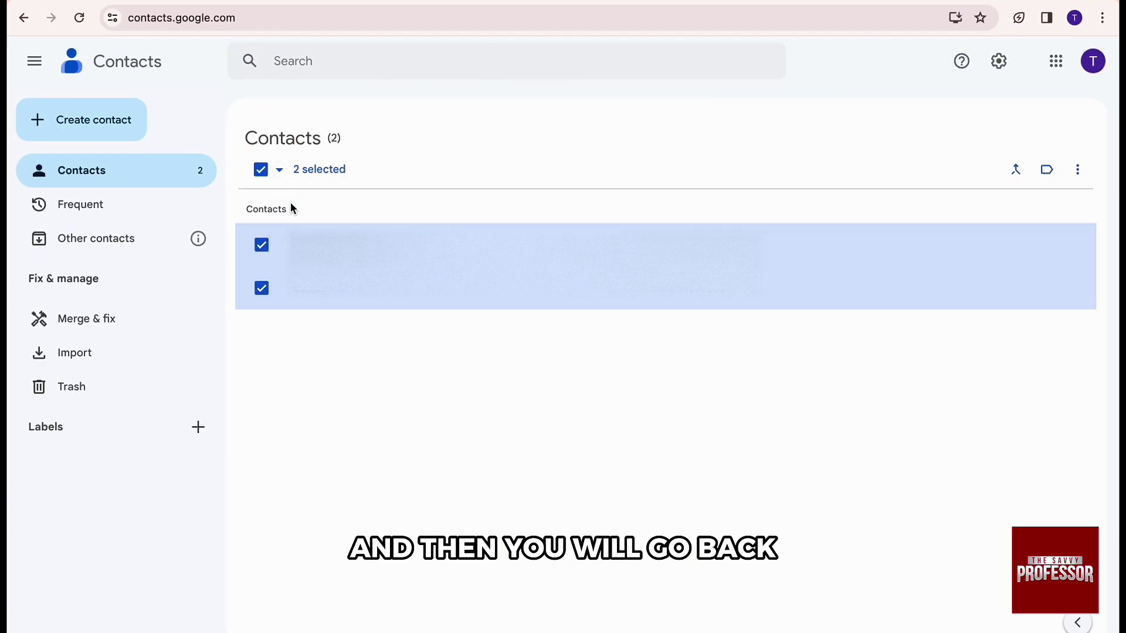
left_click(1077, 170)
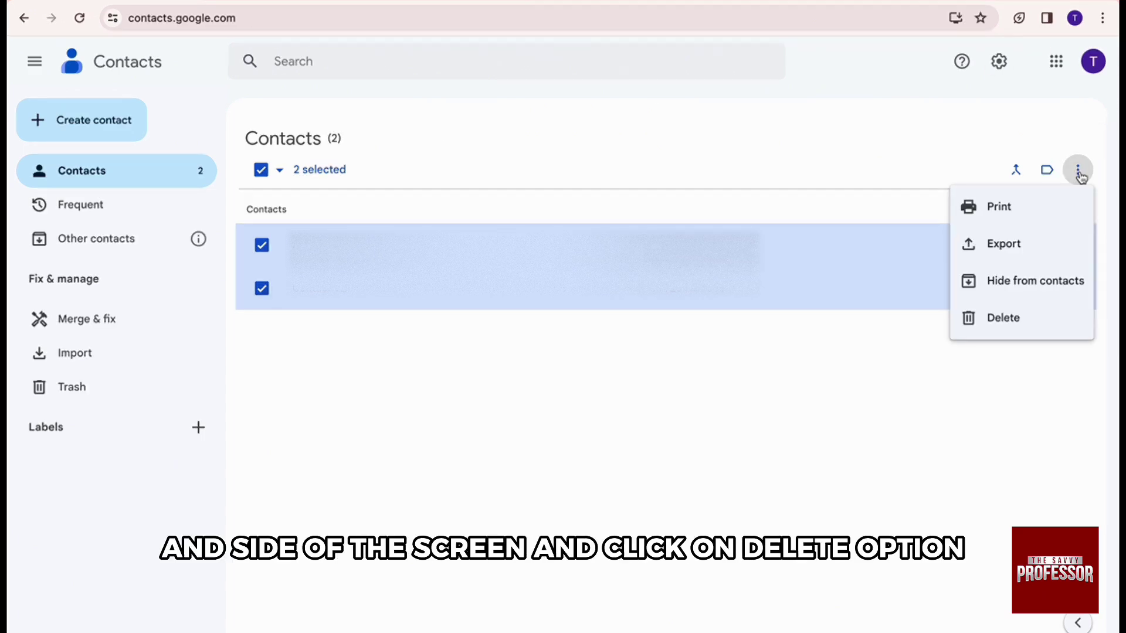
left_click(1001, 318)
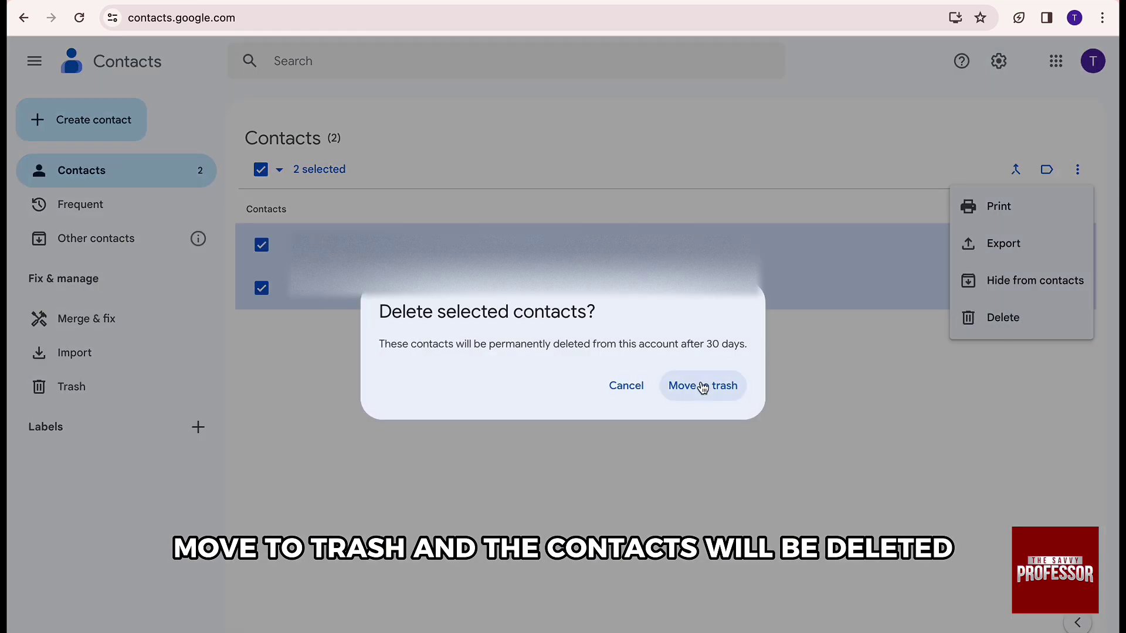
left_click(703, 386)
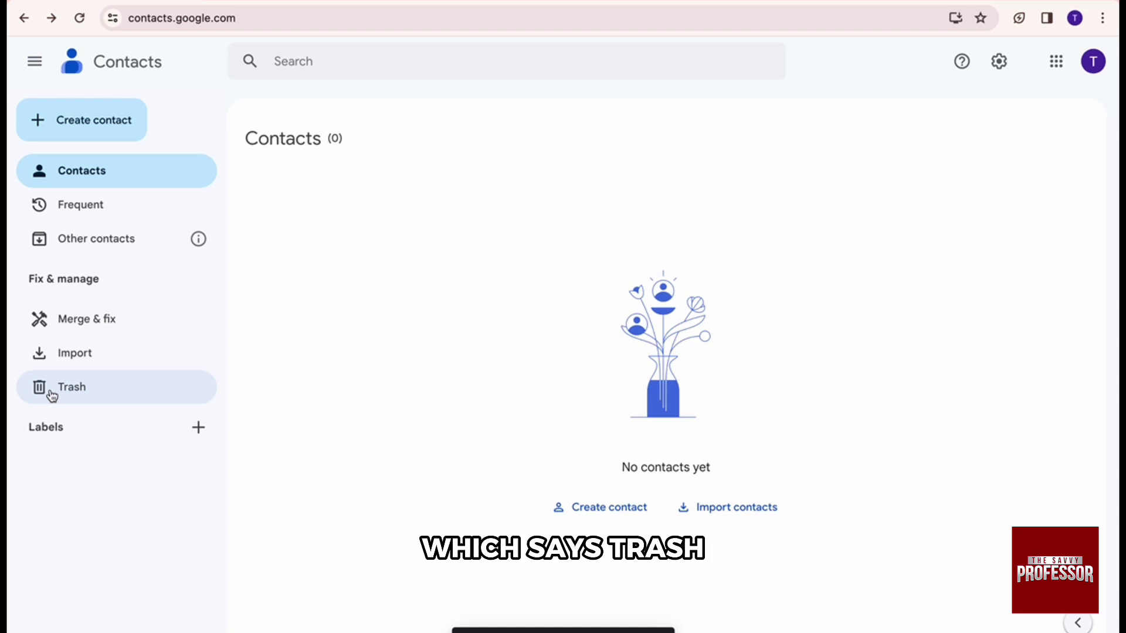
Open Trash showing Airtel New and Contact 12, and view the list's options menu
left_click(117, 394)
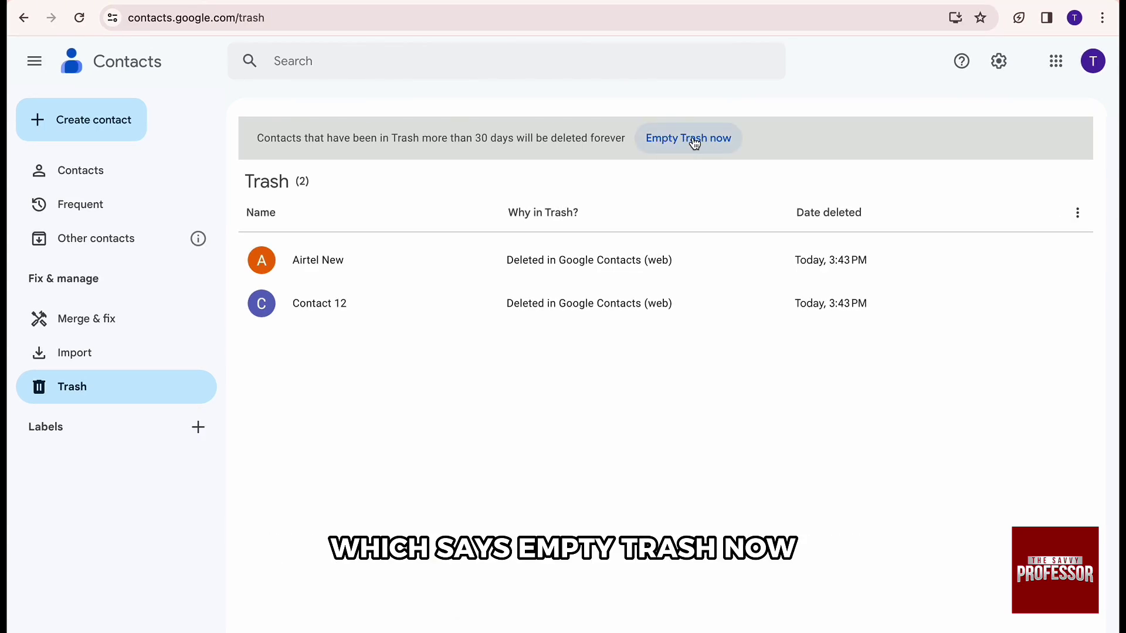
left_click(1084, 227)
left_click(1004, 385)
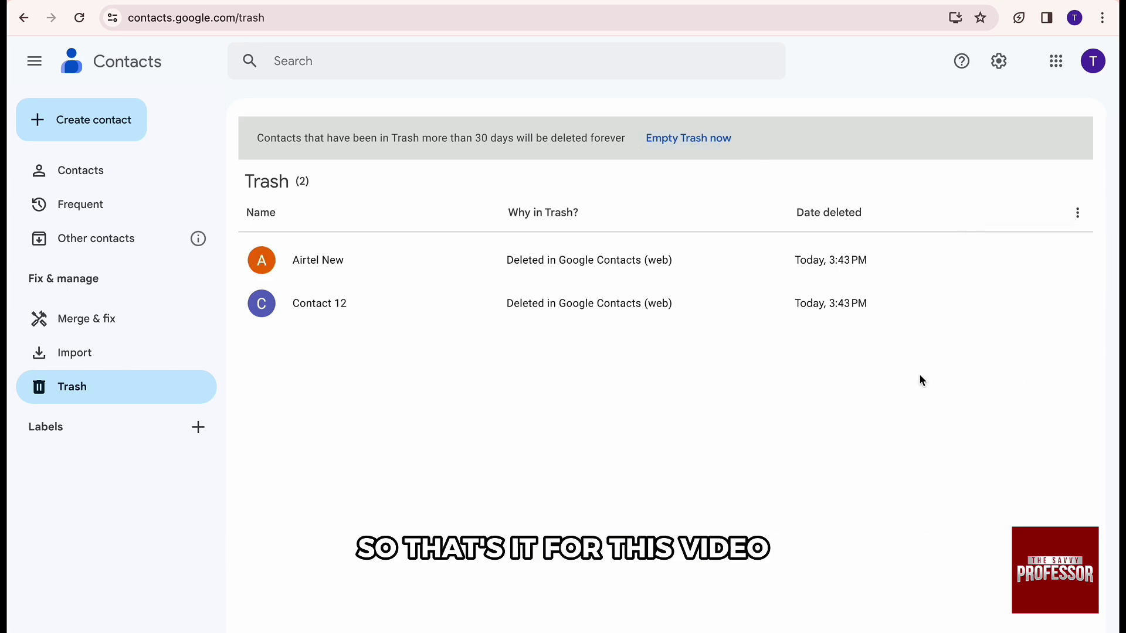